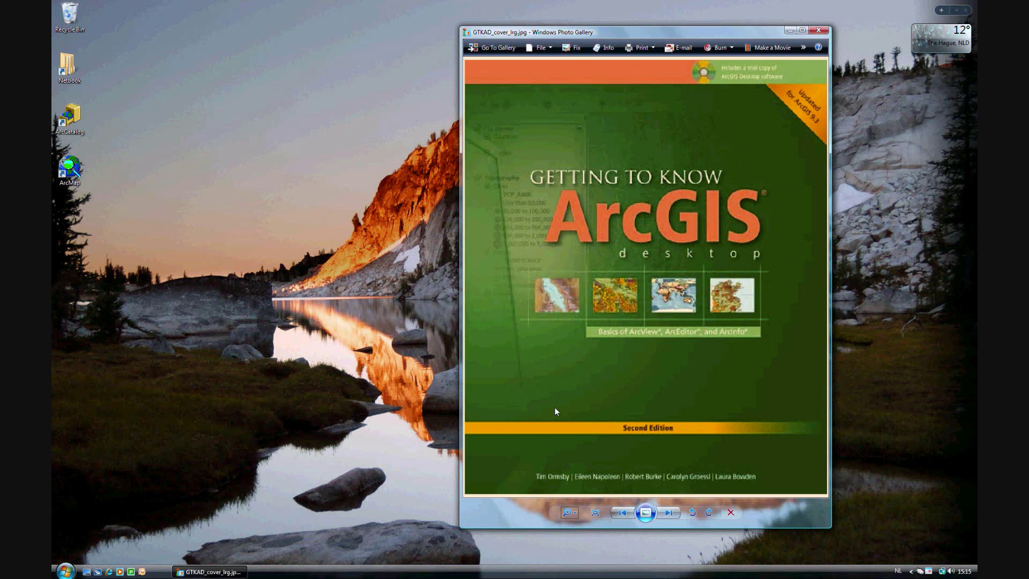
# Step: Minimize the book-cover photo window and launch ArcMap from its desktop icon
pyautogui.click(790, 31)
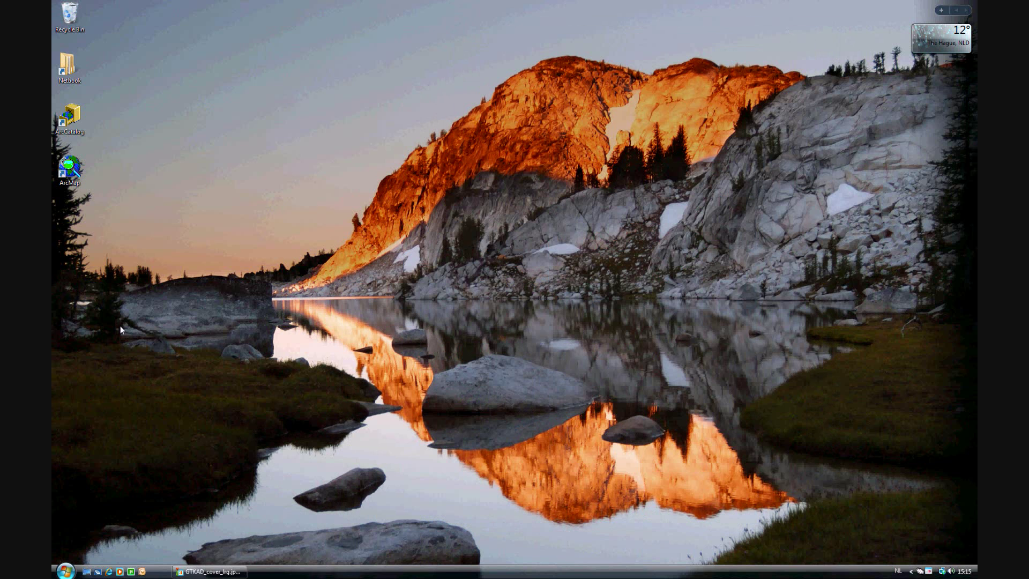
pyautogui.doubleClick(75, 173)
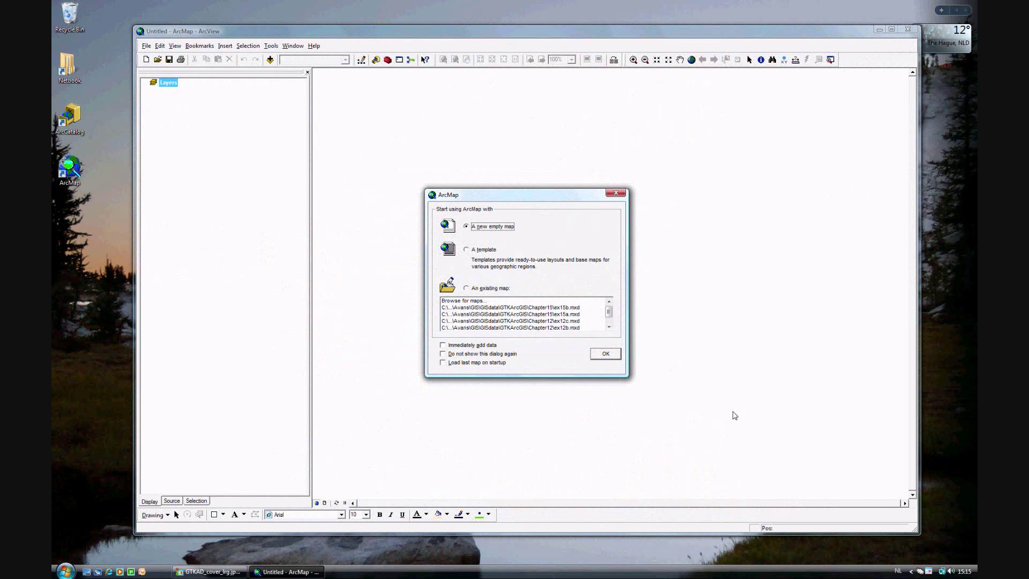
# Step: Open the existing map document ex15b.mxd from the Chapter15 folder
pyautogui.click(474, 289)
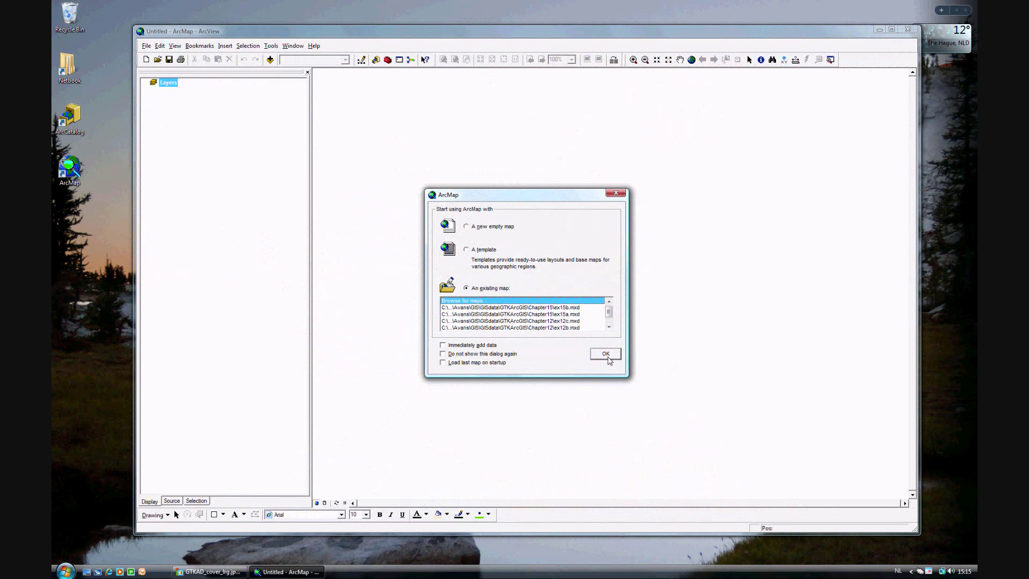
pyautogui.click(609, 358)
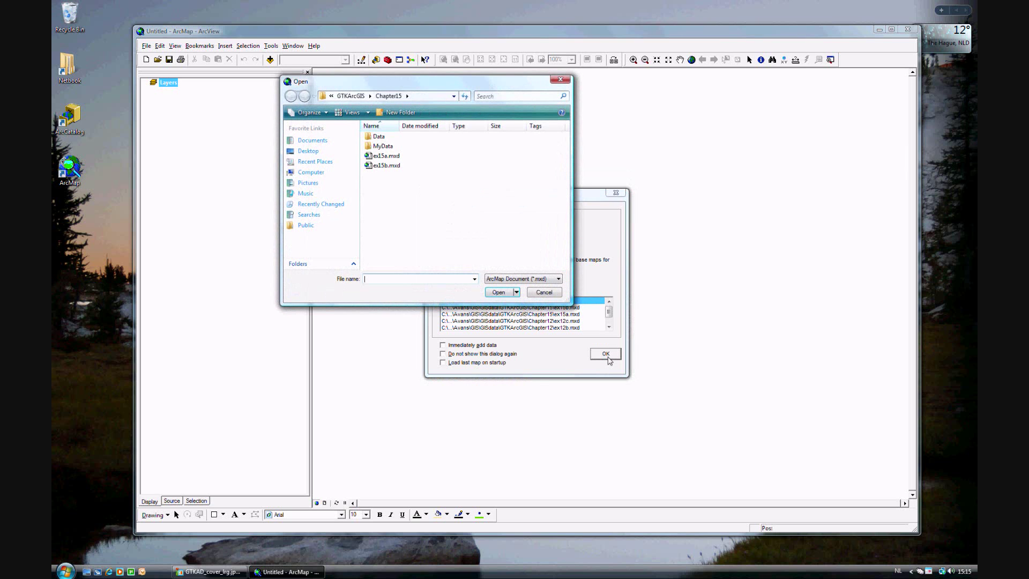
pyautogui.click(403, 166)
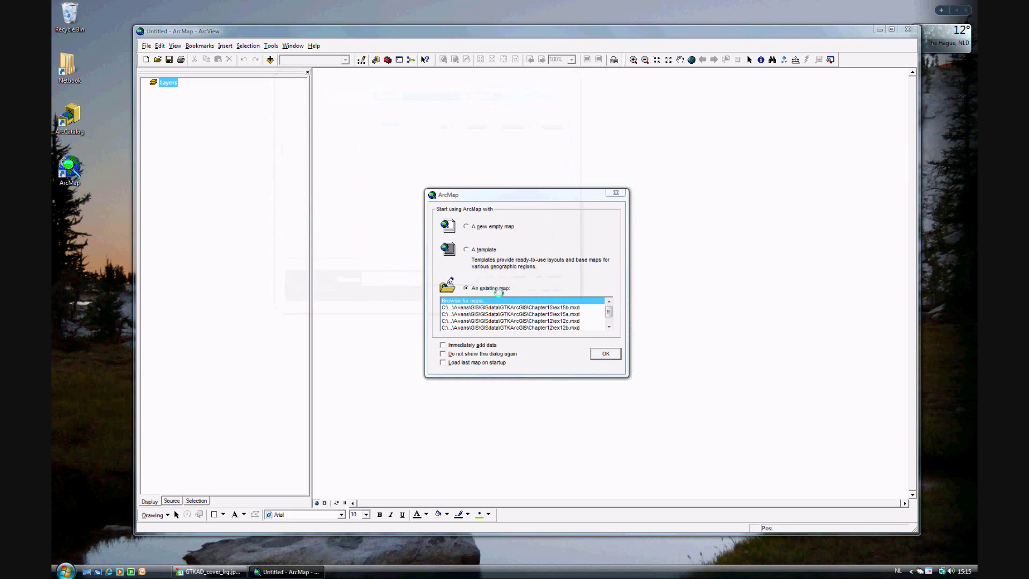
pyautogui.click(499, 292)
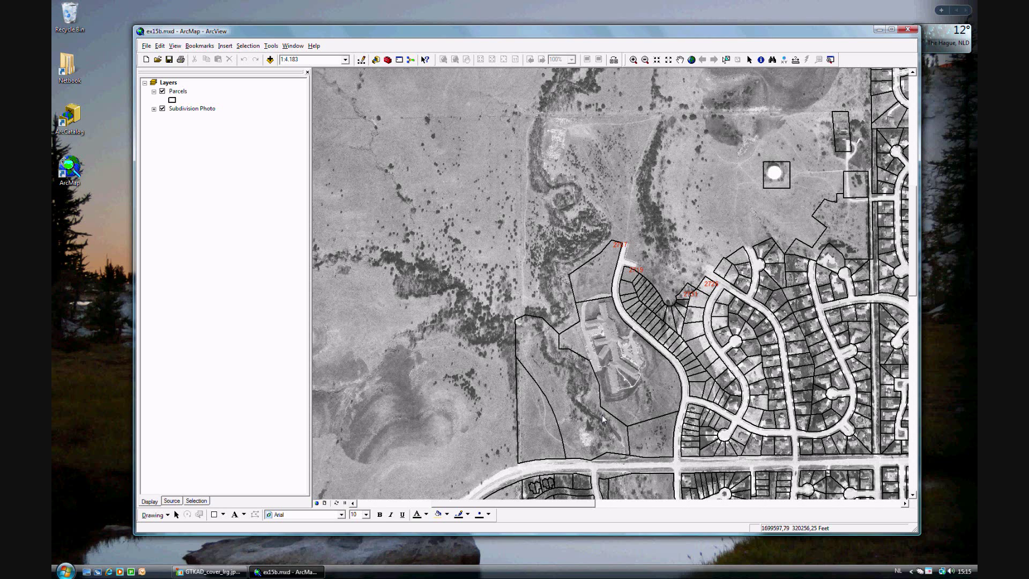
# Step: Zoom to the first parcel site bookmark around parcels 2726 and 2731
pyautogui.click(197, 46)
pyautogui.click(207, 83)
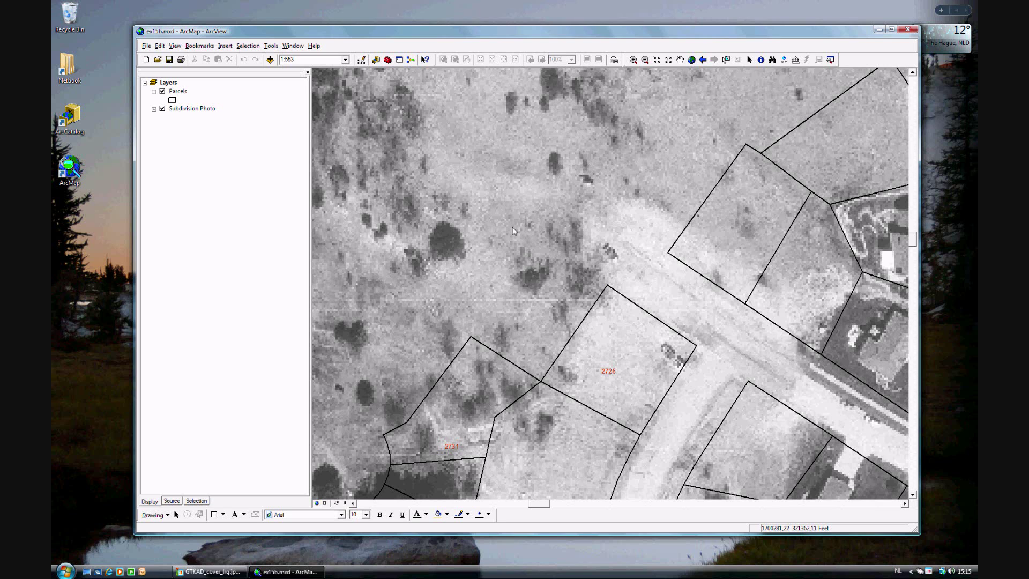
# Step: Show the Editor toolbar and start an edit session on the Parcels layer
pyautogui.click(361, 61)
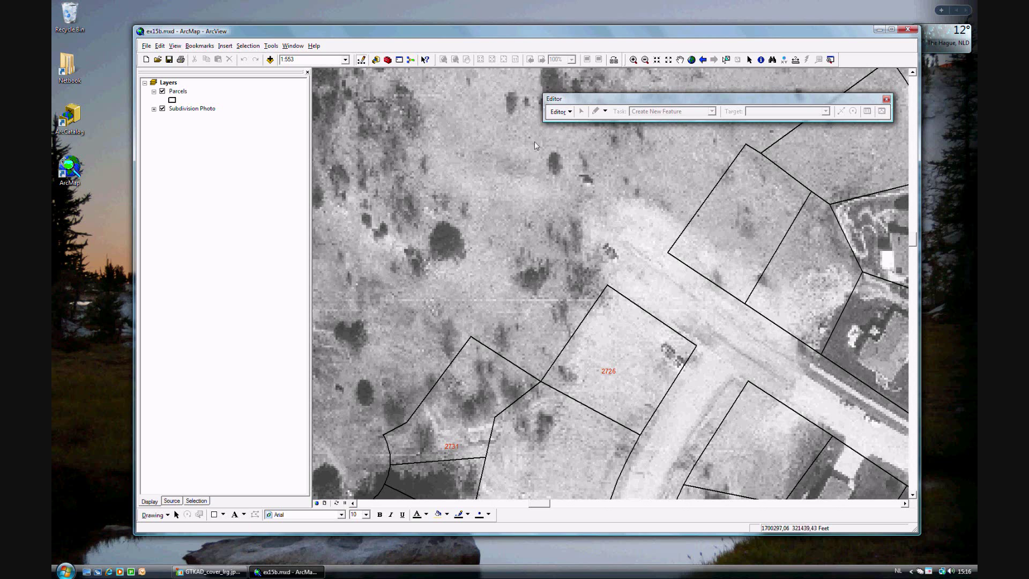
pyautogui.click(571, 113)
pyautogui.click(572, 112)
pyautogui.click(571, 112)
pyautogui.click(572, 124)
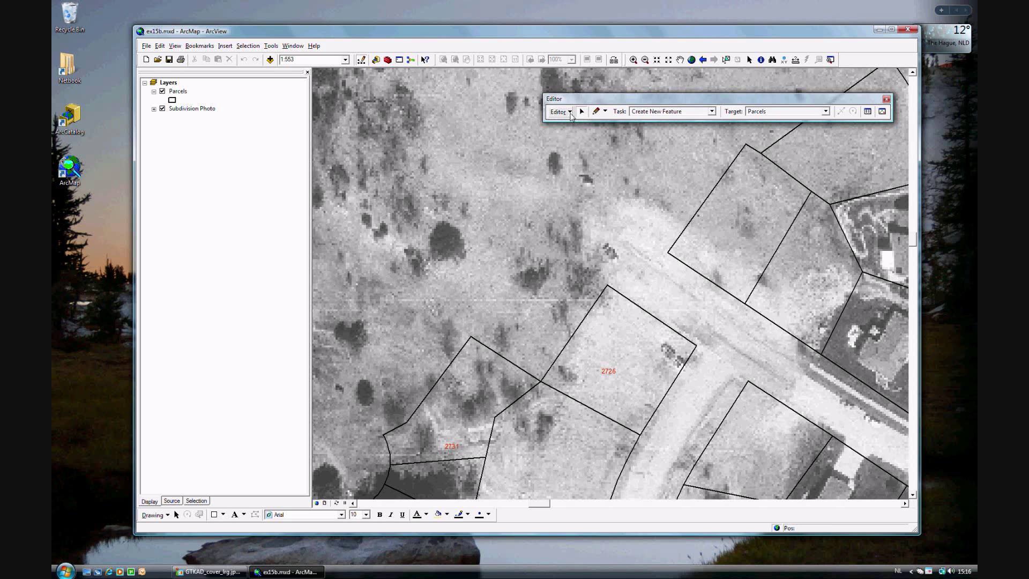
# Step: Enable vertex snapping for the Parcels layer
pyautogui.click(571, 112)
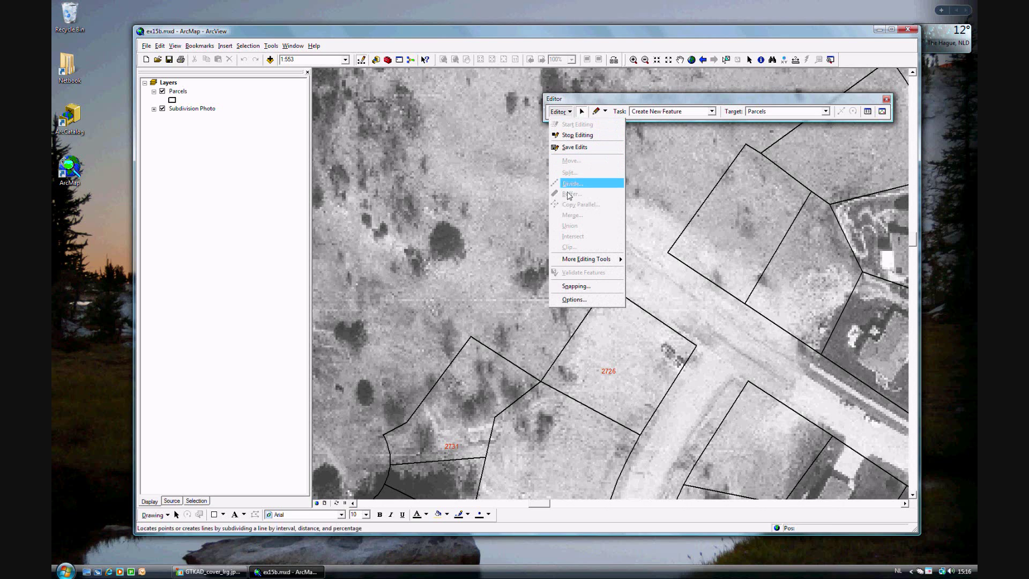
pyautogui.click(576, 286)
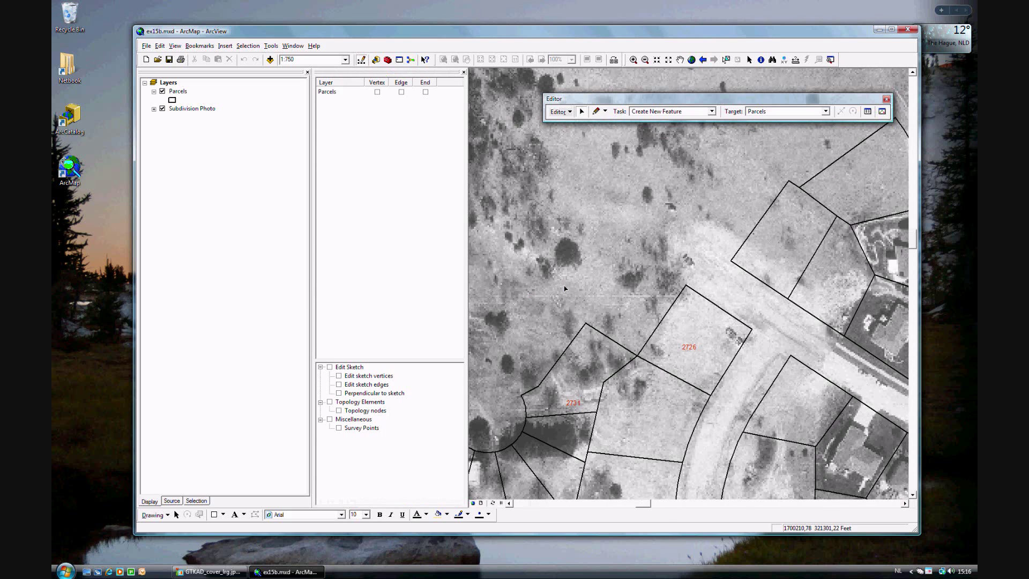
pyautogui.click(377, 92)
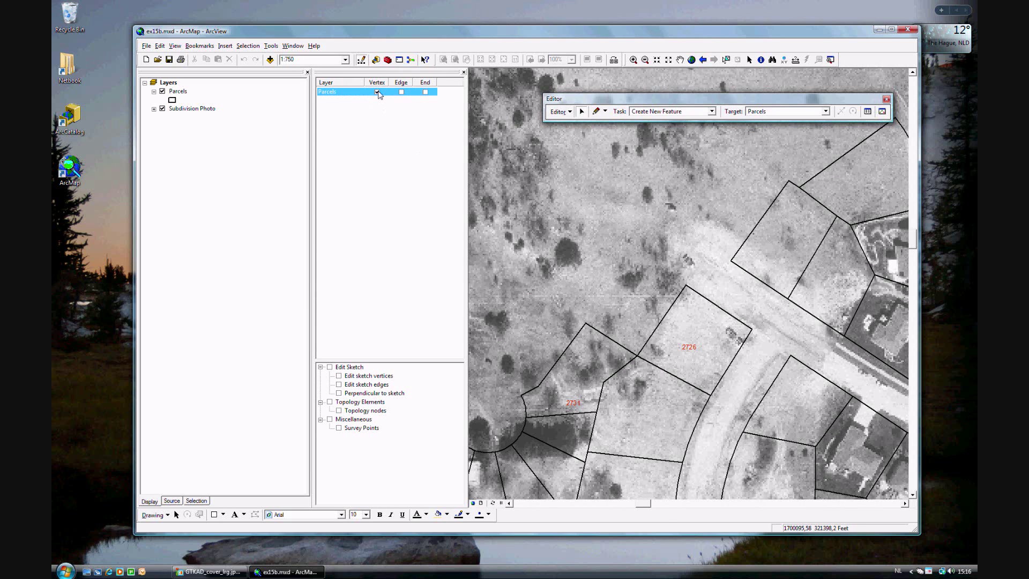
# Step: Set the edit task to Auto-Complete Polygon and snap the first sketch vertex to the parcel corner
pyautogui.click(712, 112)
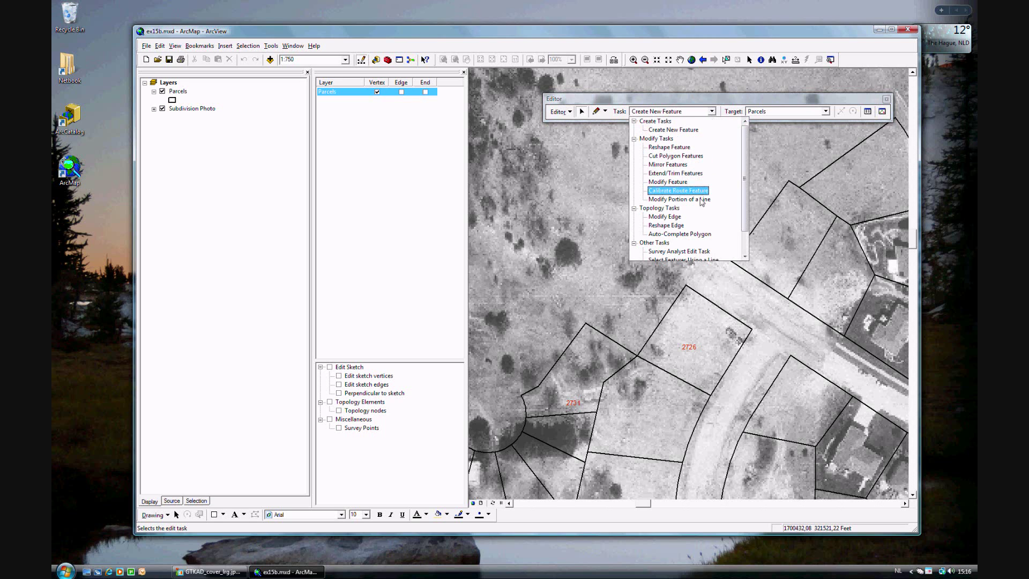
pyautogui.click(701, 235)
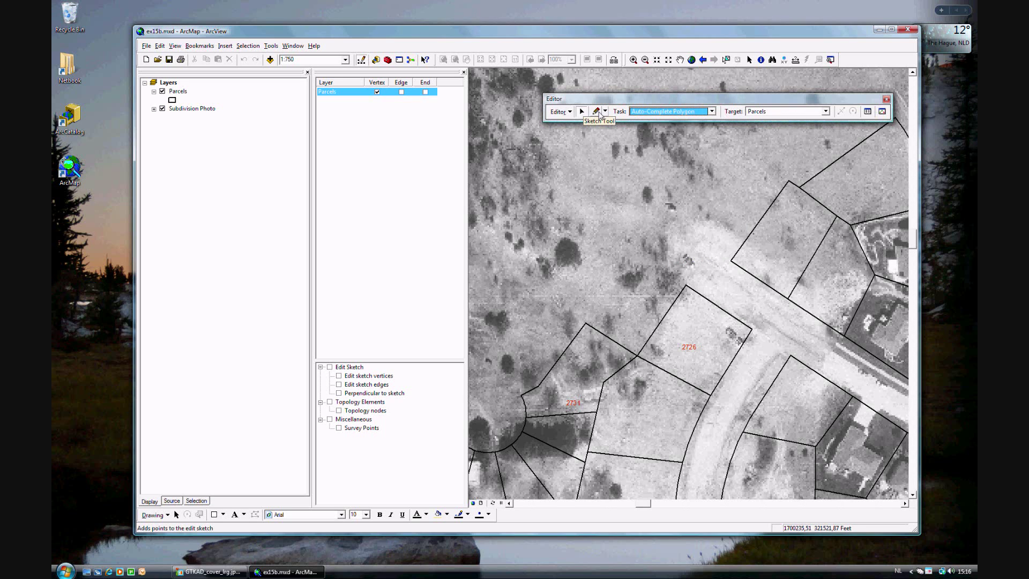
pyautogui.click(599, 113)
pyautogui.click(596, 113)
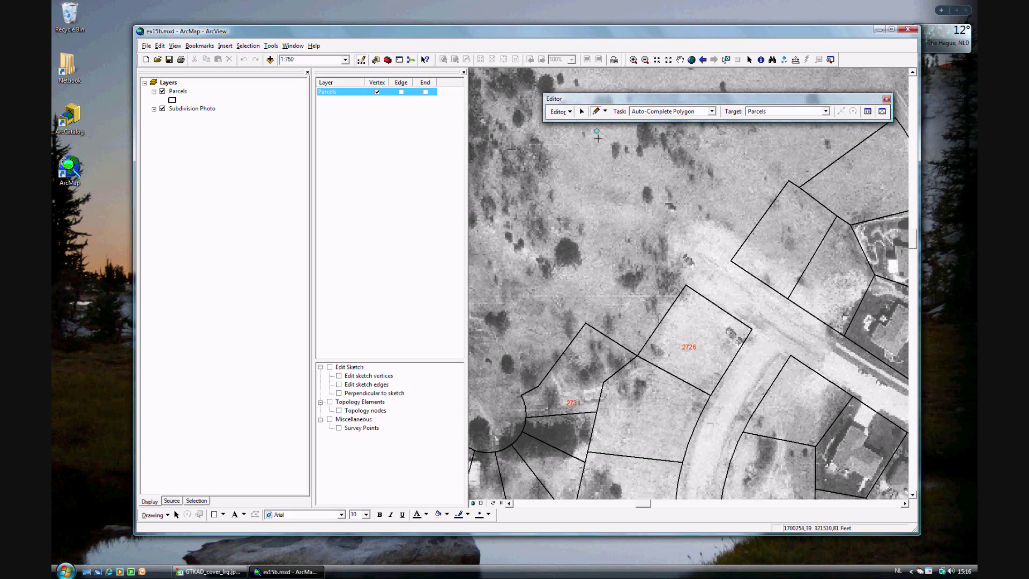
pyautogui.click(586, 323)
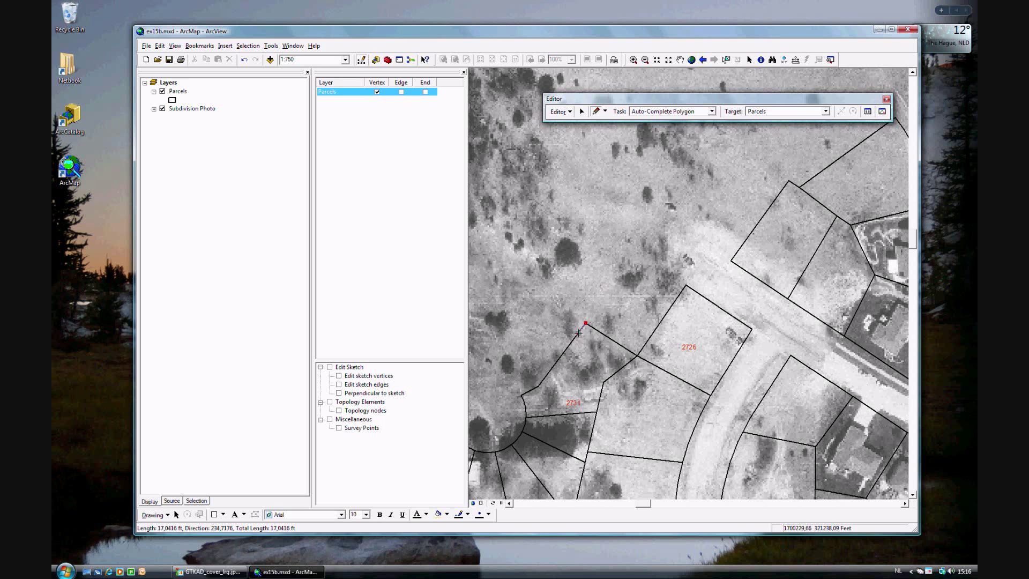
# Step: Draw a 118 ft side parallel to the existing boundary, then place the last corner and finish
pyautogui.rightClick(578, 333)
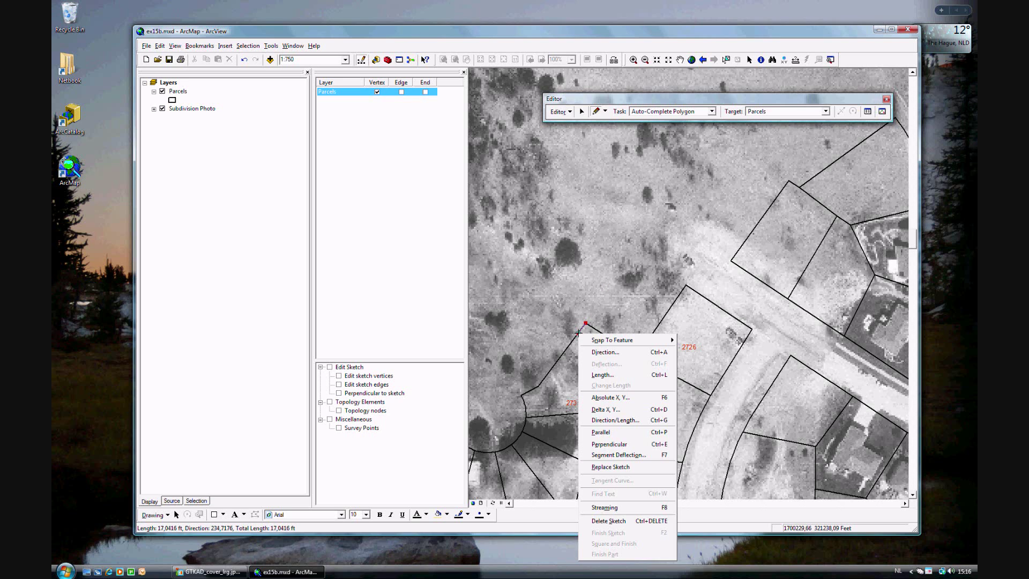
pyautogui.click(621, 437)
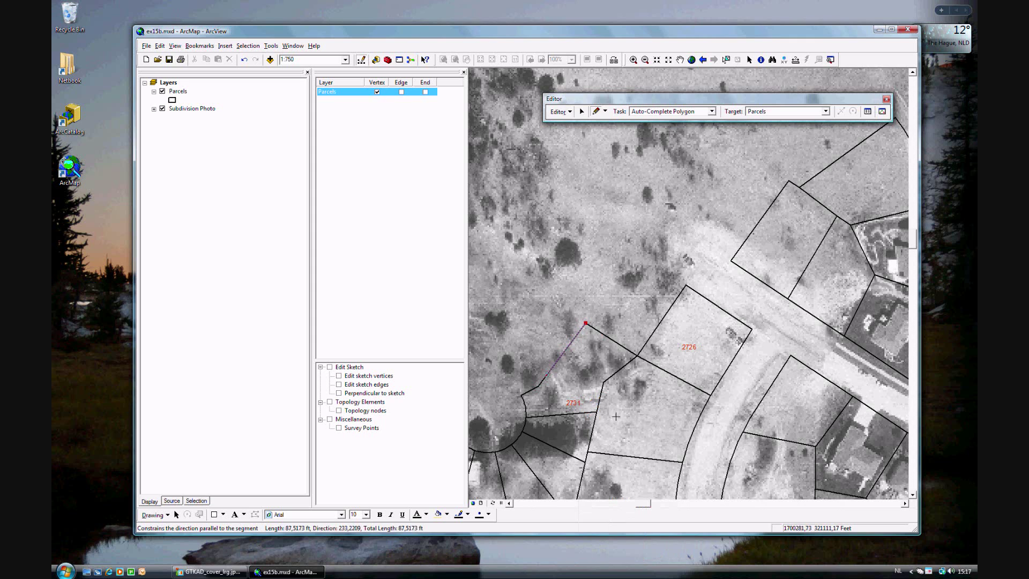
pyautogui.rightClick(605, 296)
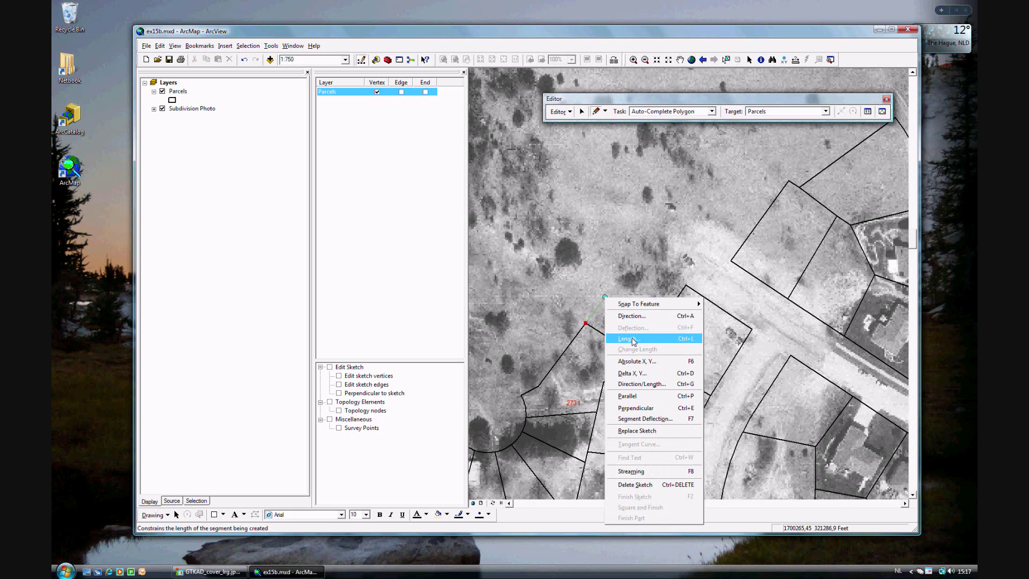
pyautogui.click(631, 339)
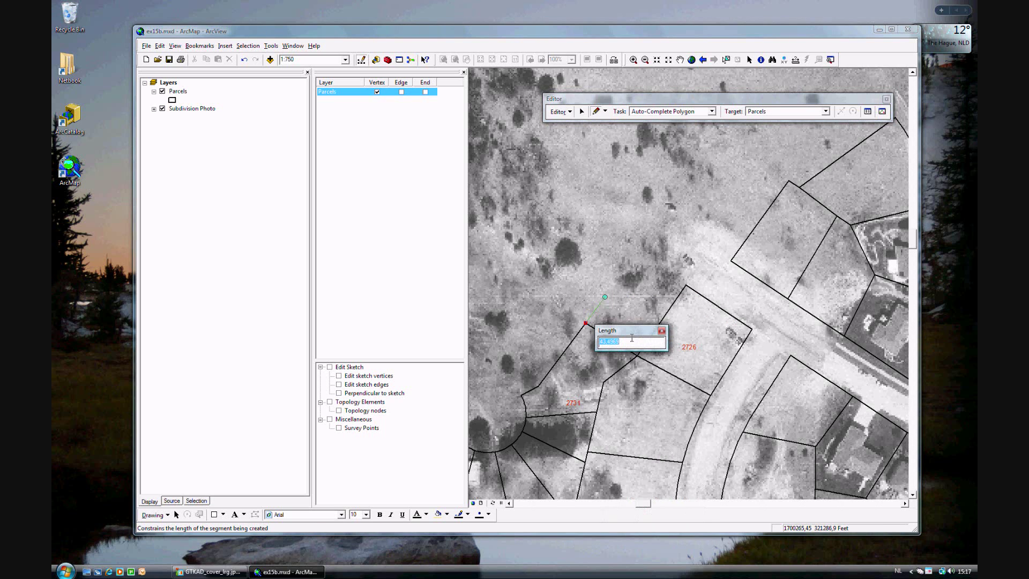
pyautogui.write('118')
pyautogui.press('Return')
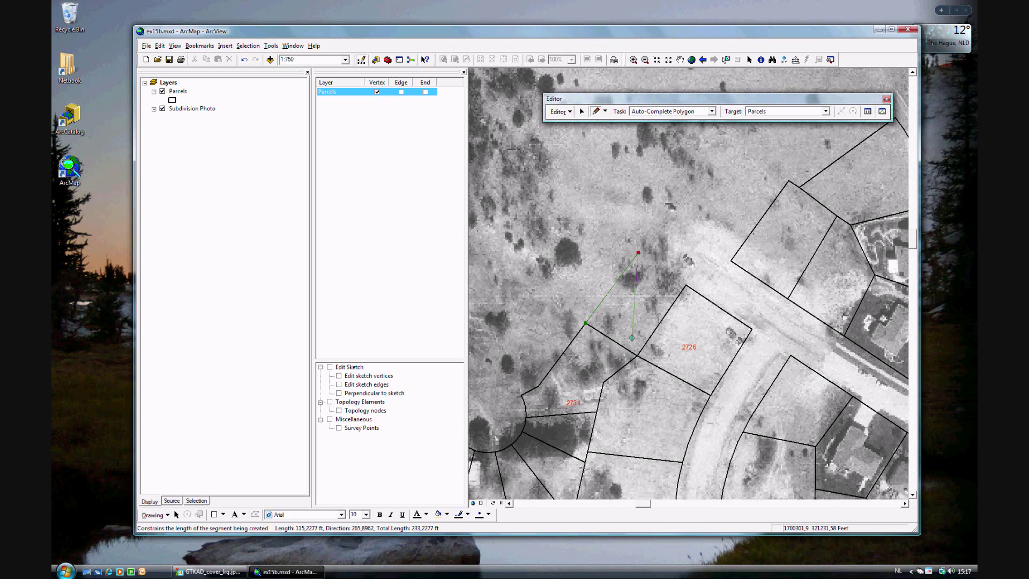
pyautogui.click(686, 284)
pyautogui.doubleClick(686, 285)
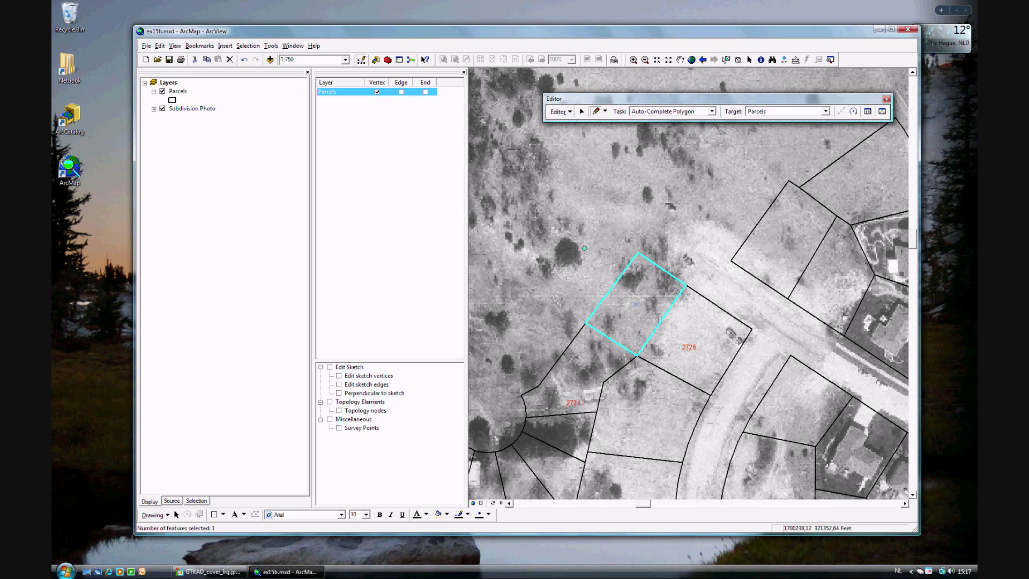
# Step: Jump to the Second Parcel Site bookmark showing parcel 2707
pyautogui.click(199, 46)
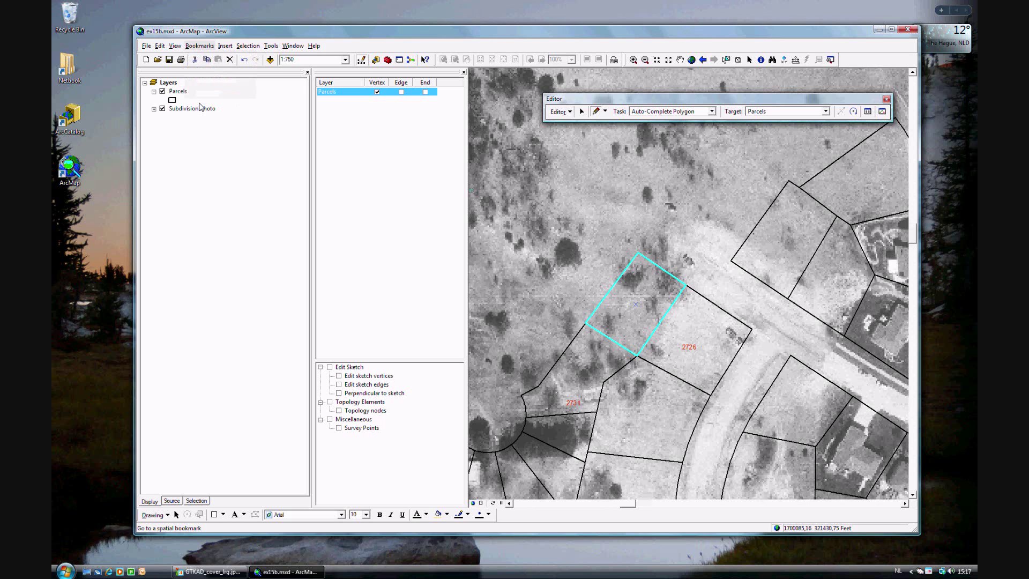
pyautogui.click(202, 105)
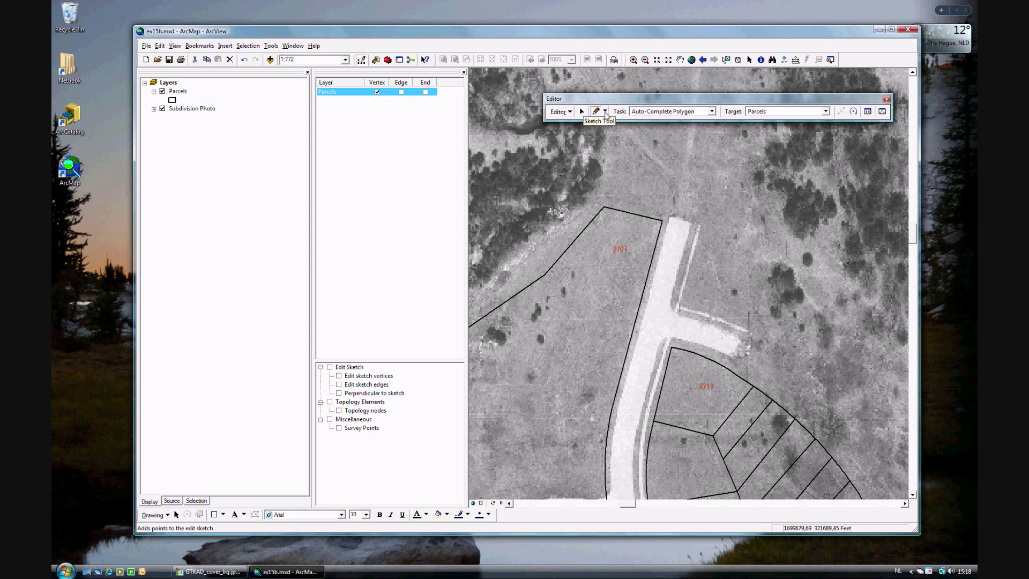
pyautogui.click(605, 111)
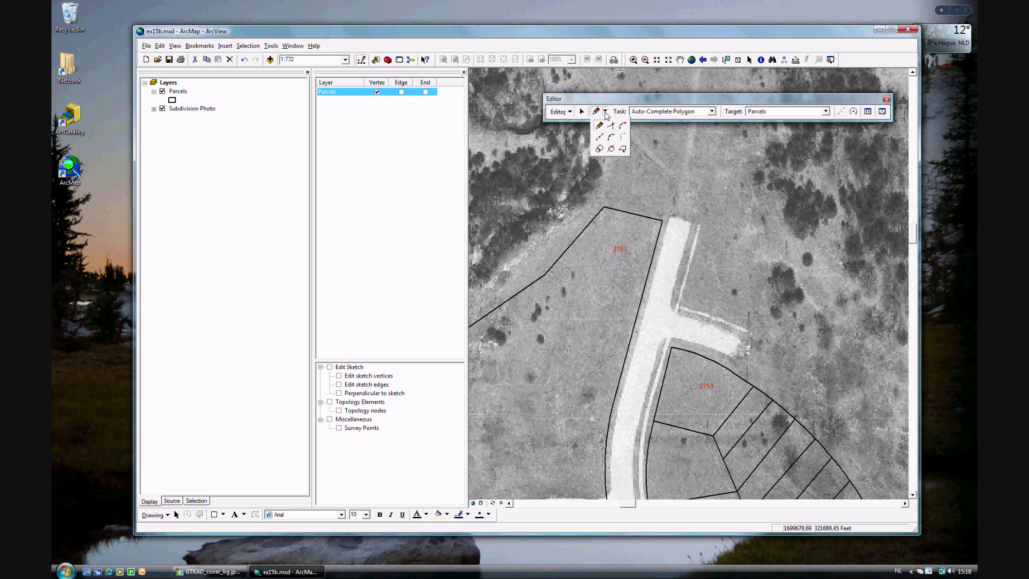
# Step: With the Distance-Distance tool, draw 61.1 ft and 119.4 ft circles from two reference corners
pyautogui.click(599, 149)
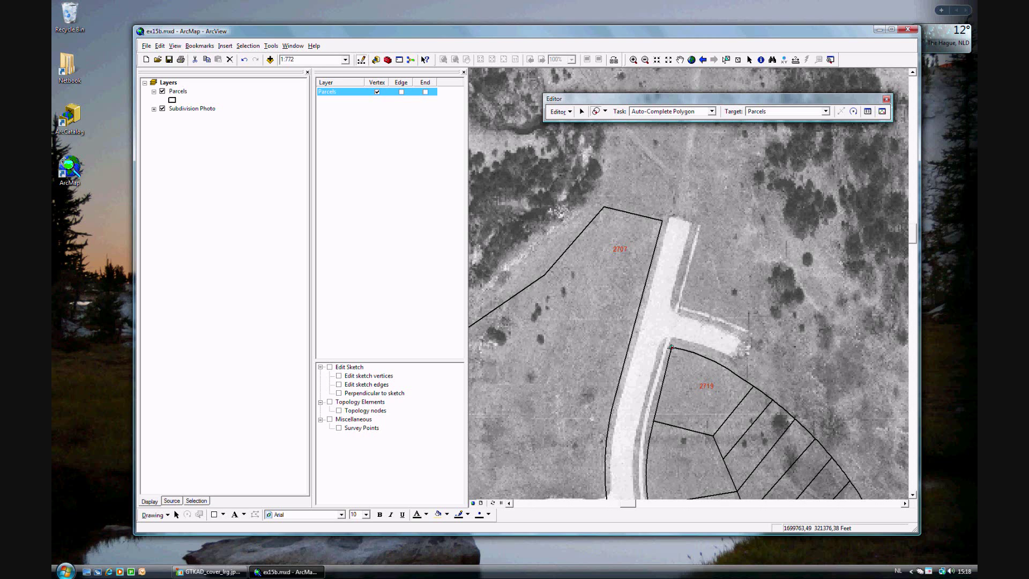
pyautogui.hotkey('ctrl', 'd')
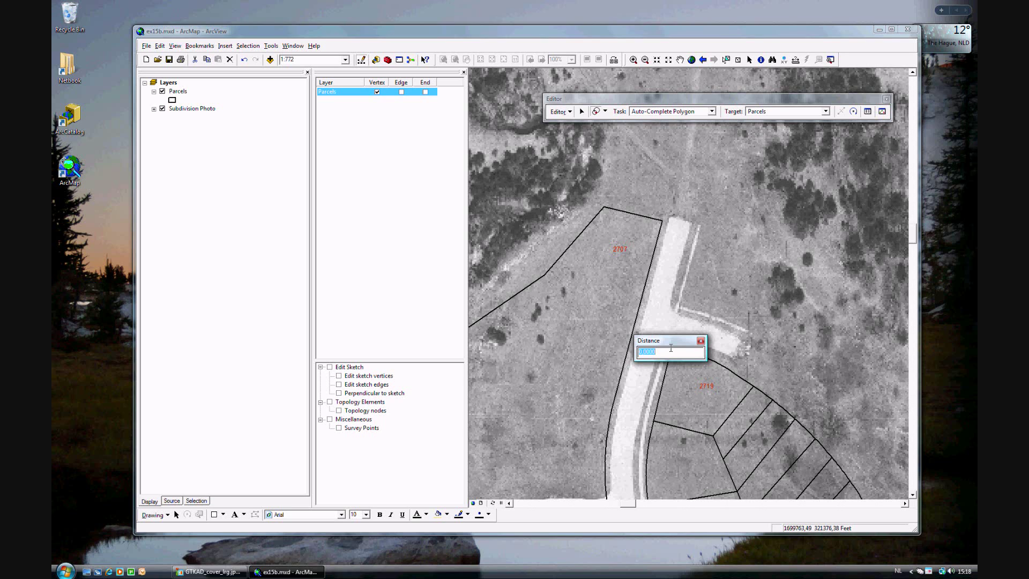
pyautogui.write('61,1')
pyautogui.press('Return')
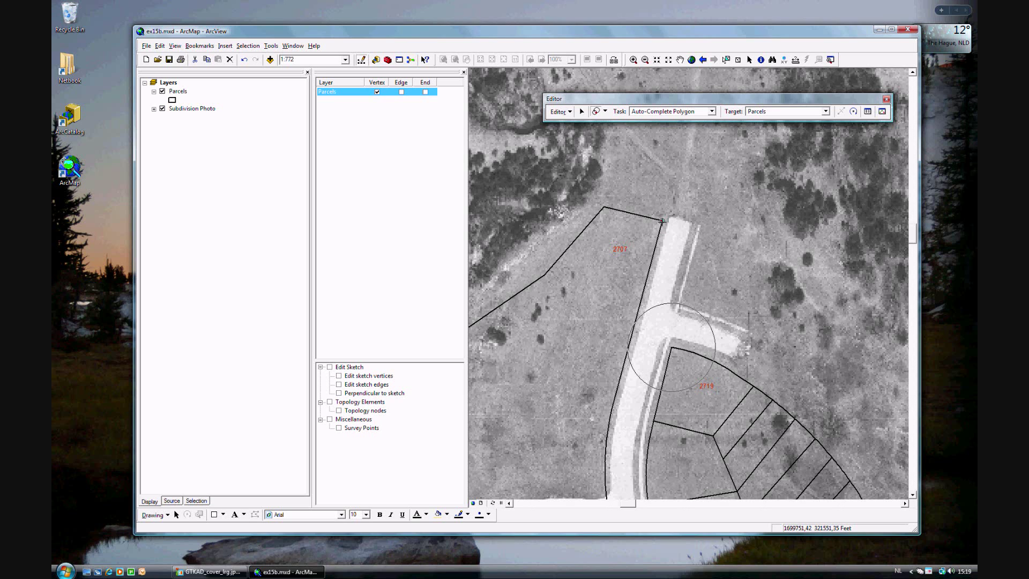
pyautogui.hotkey('ctrl', 'd')
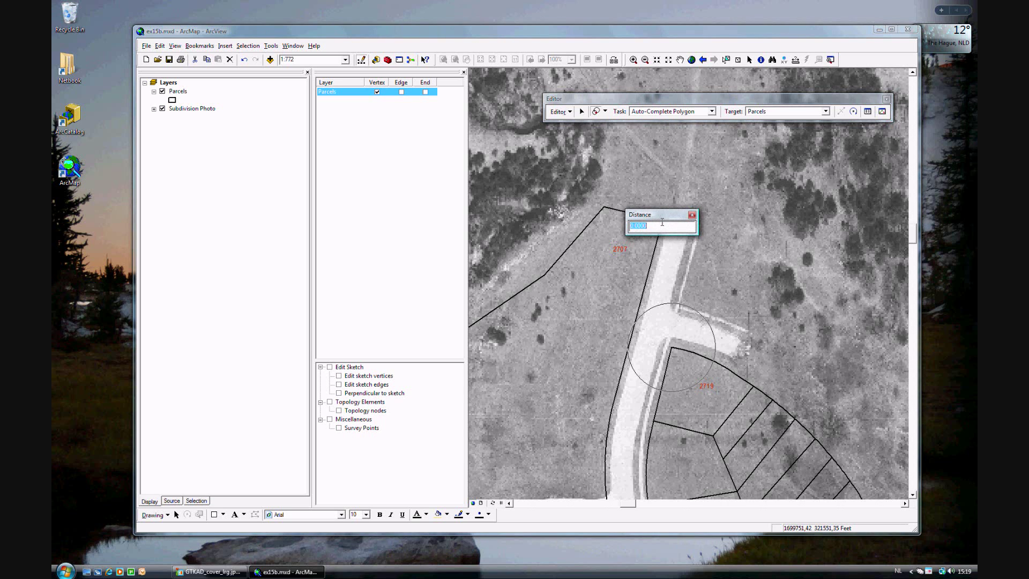
pyautogui.write('119,4')
pyautogui.press('Return')
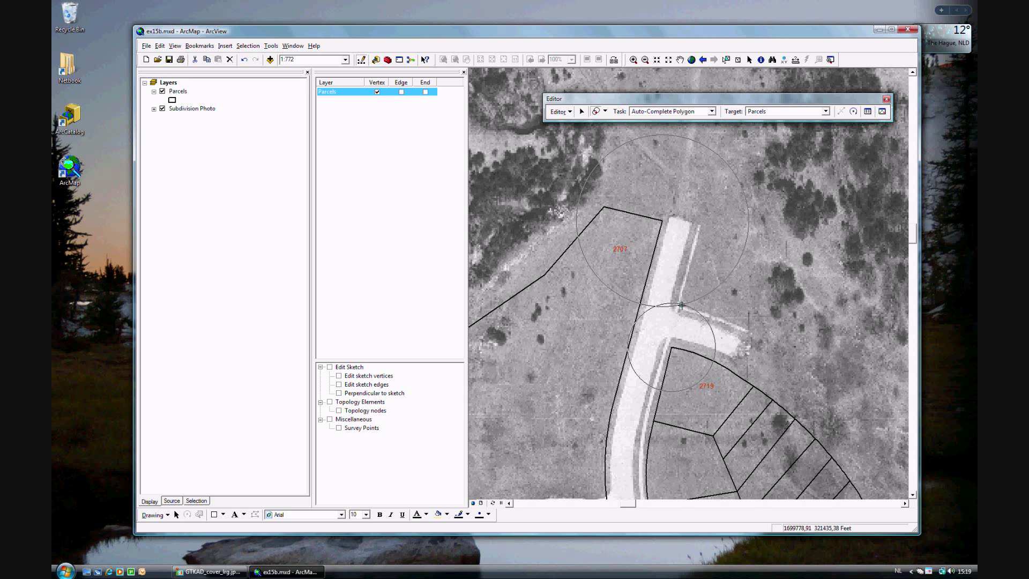
# Step: Place the first vertex at the circles' intersection and hide the Subdivision Photo layer
pyautogui.click(682, 305)
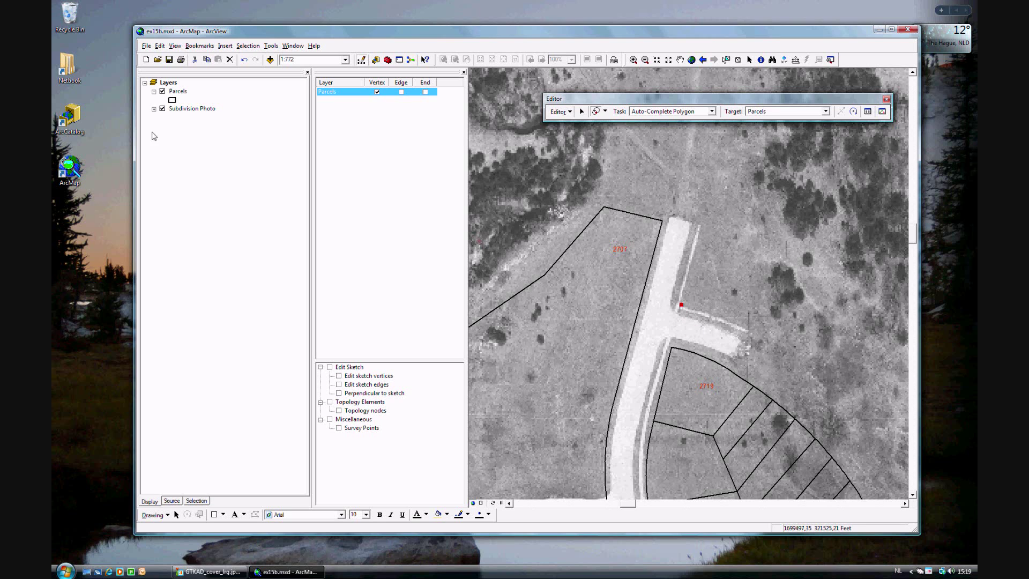
pyautogui.click(163, 109)
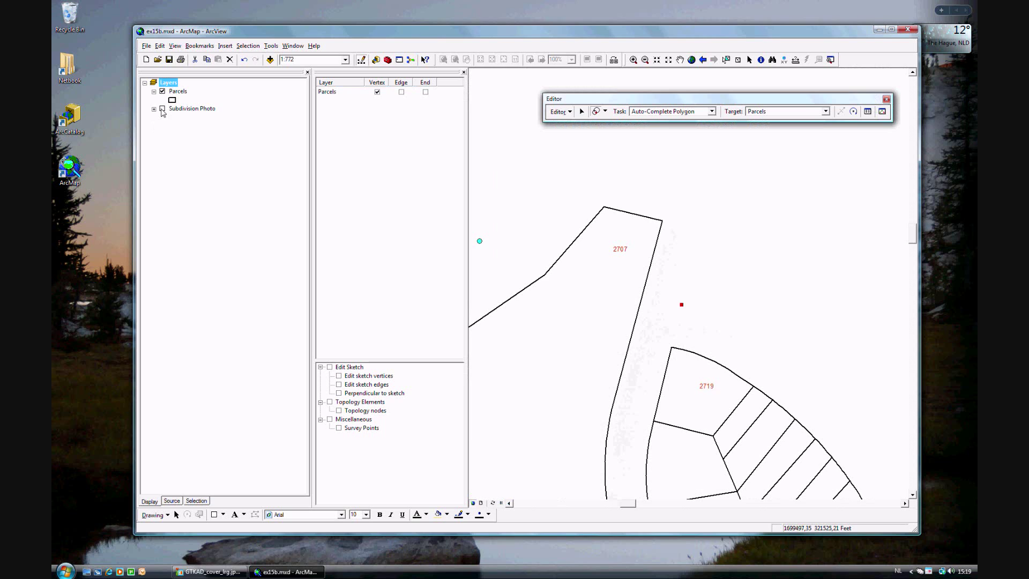
pyautogui.click(605, 115)
pyautogui.click(598, 127)
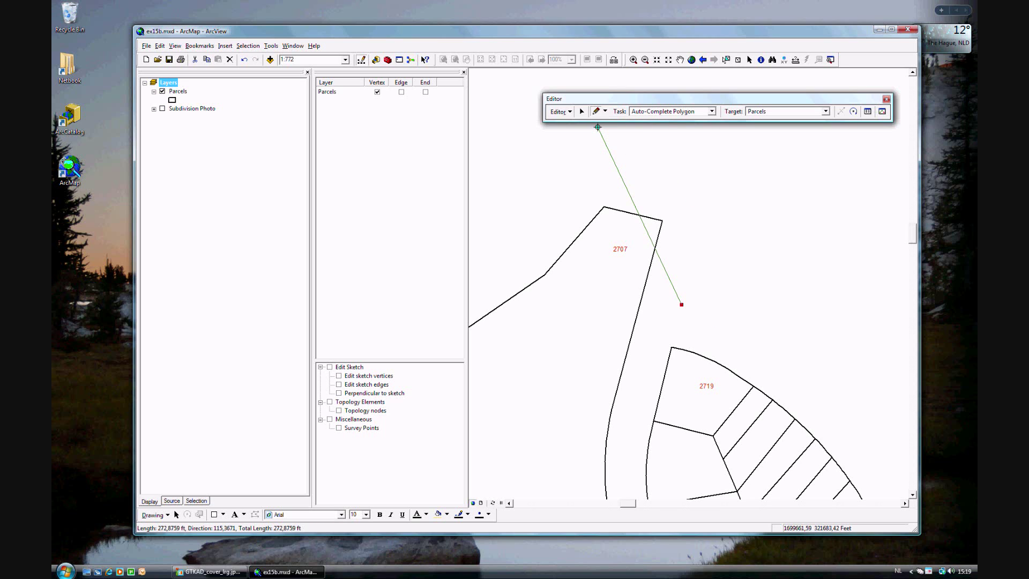
# Step: Constrain the first side's direction to 73.4
pyautogui.rightClick(702, 261)
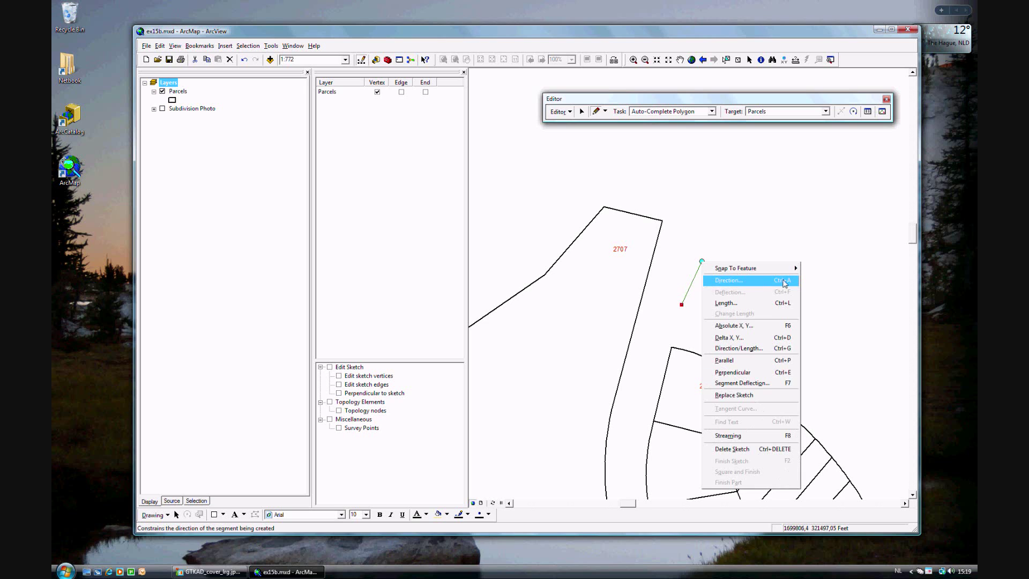
pyautogui.click(719, 284)
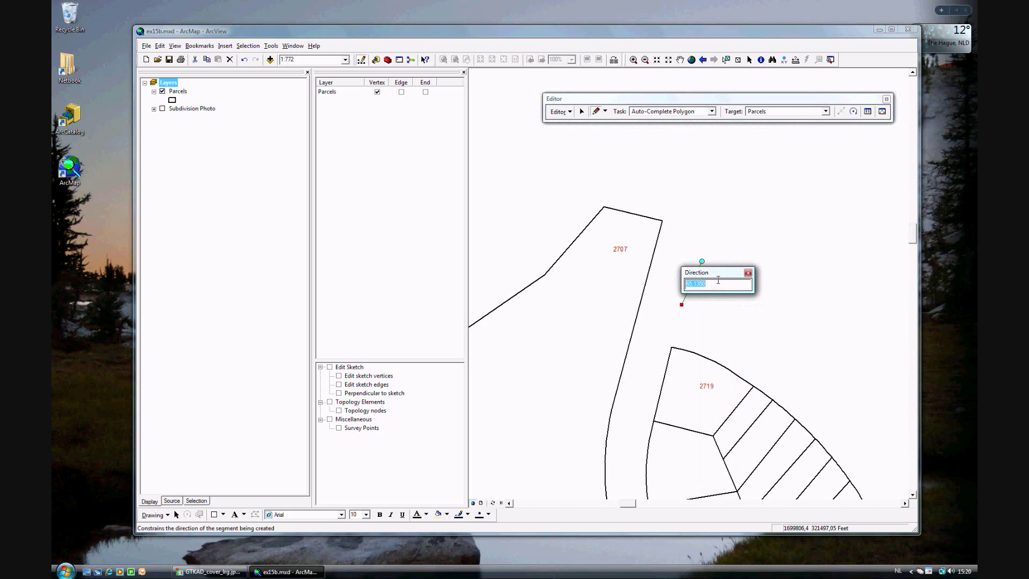
pyautogui.write('73,4')
pyautogui.press('Return')
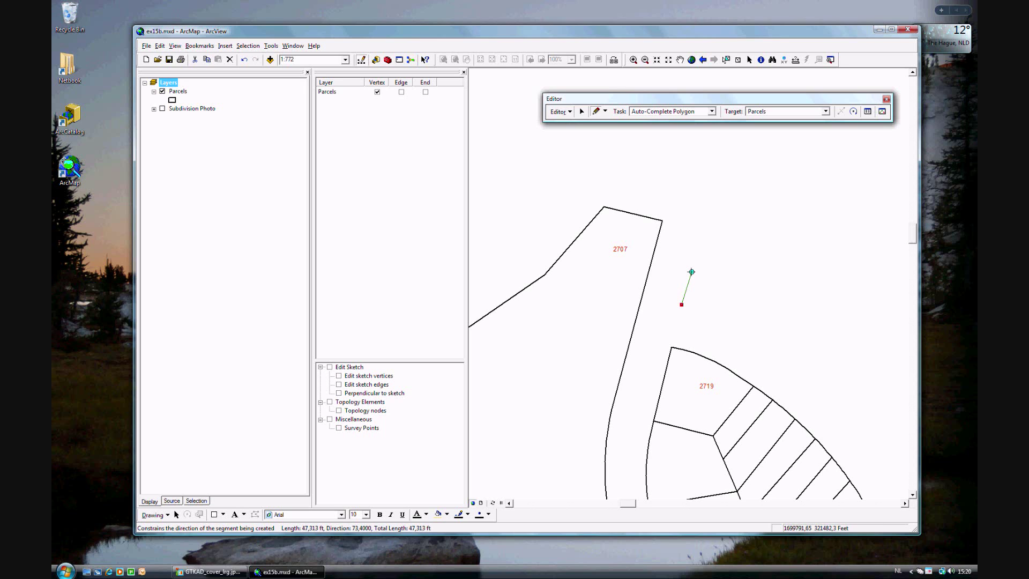
# Step: Fix the first side's length at 54.87 ft
pyautogui.rightClick(691, 271)
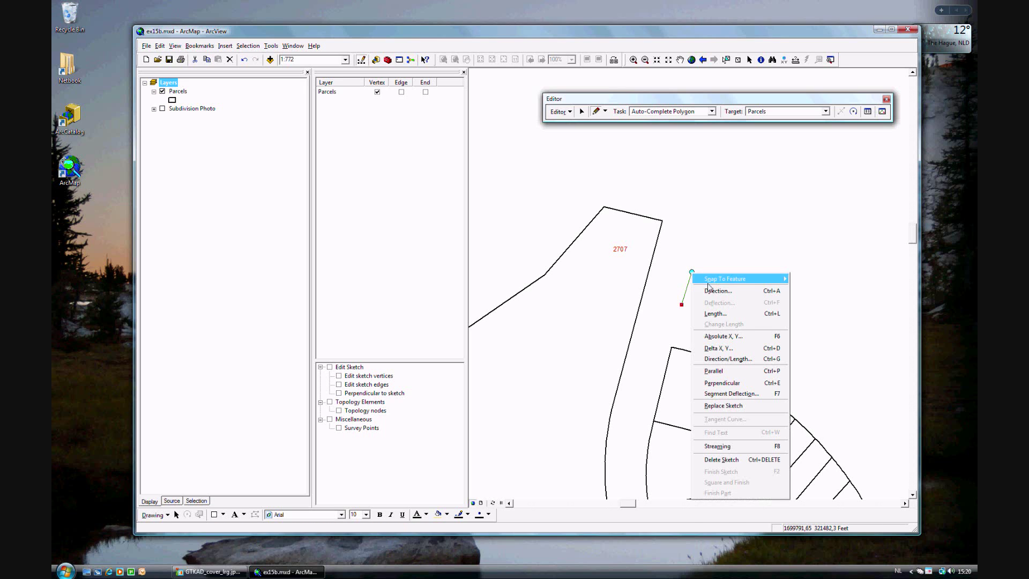
pyautogui.click(726, 314)
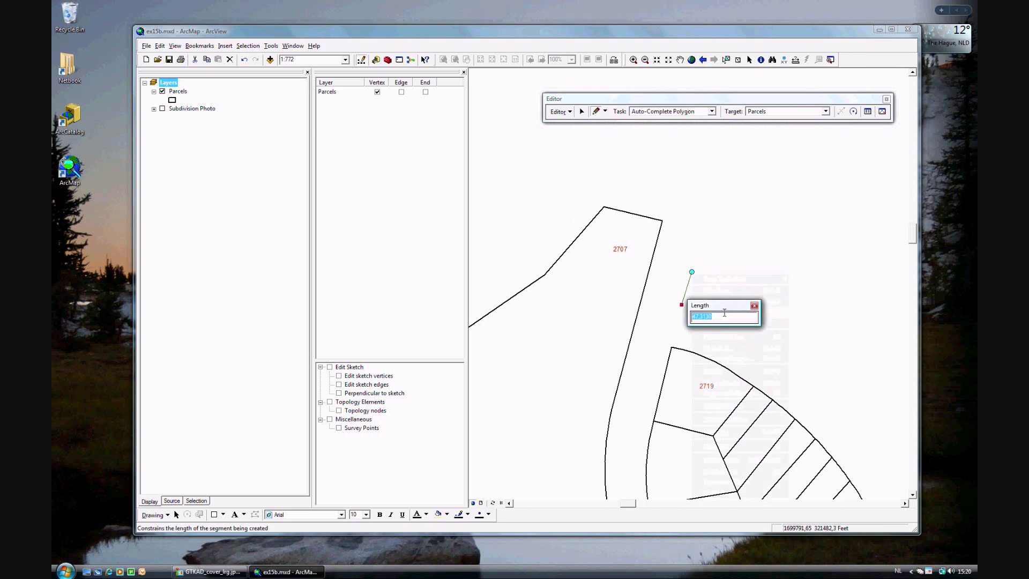
pyautogui.write('54,87')
pyautogui.press('Return')
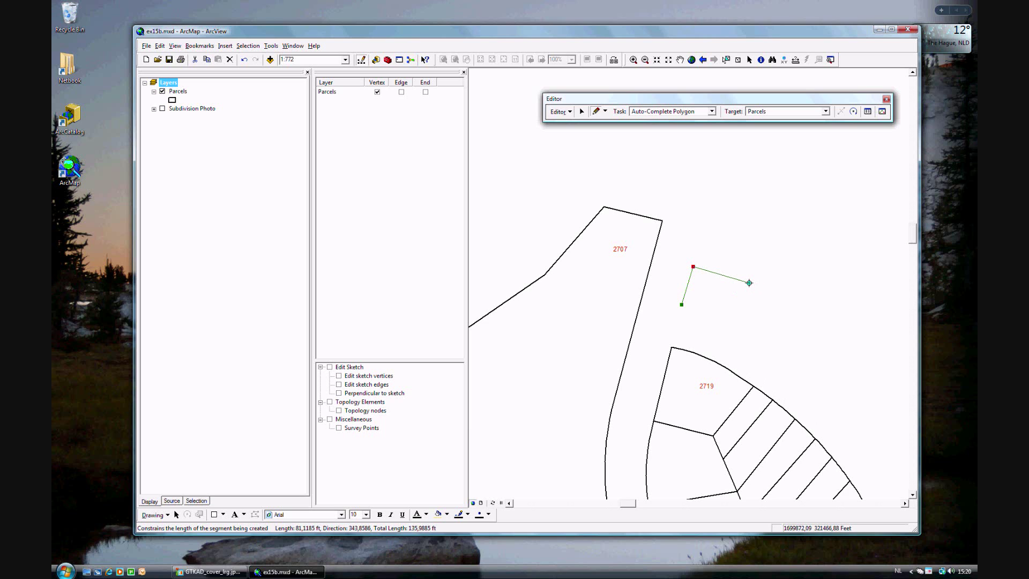
# Step: Constrain the second side to direction -15.72 (344.28, square to the first) and 117 ft length
pyautogui.rightClick(749, 282)
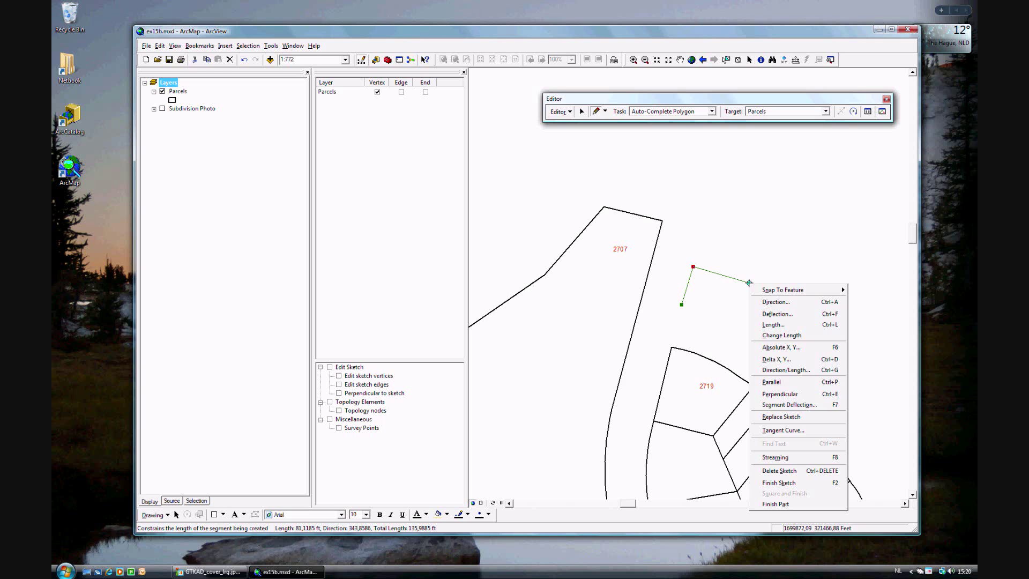
pyautogui.click(775, 302)
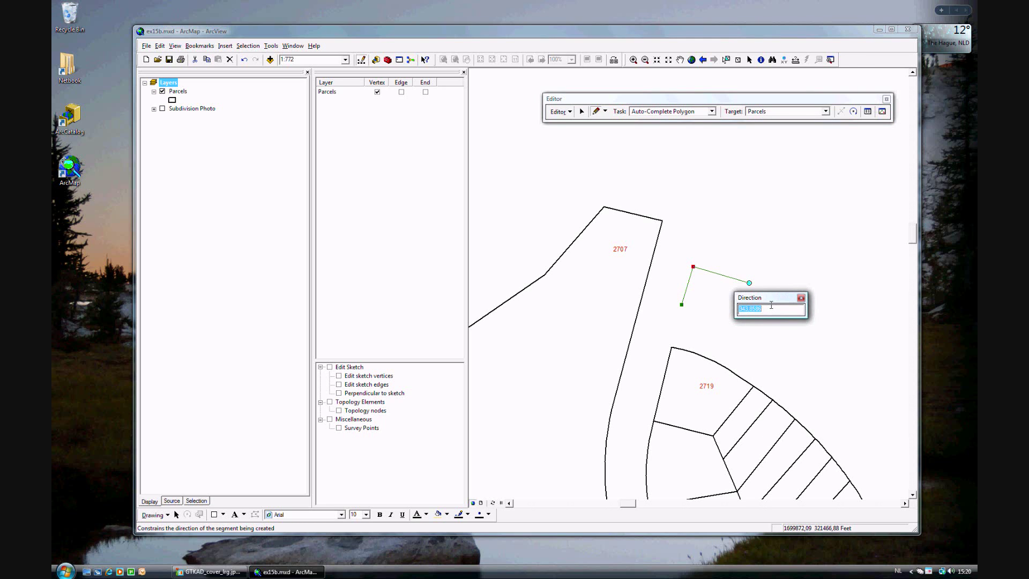
pyautogui.press('BackSpace')
pyautogui.press('Return')
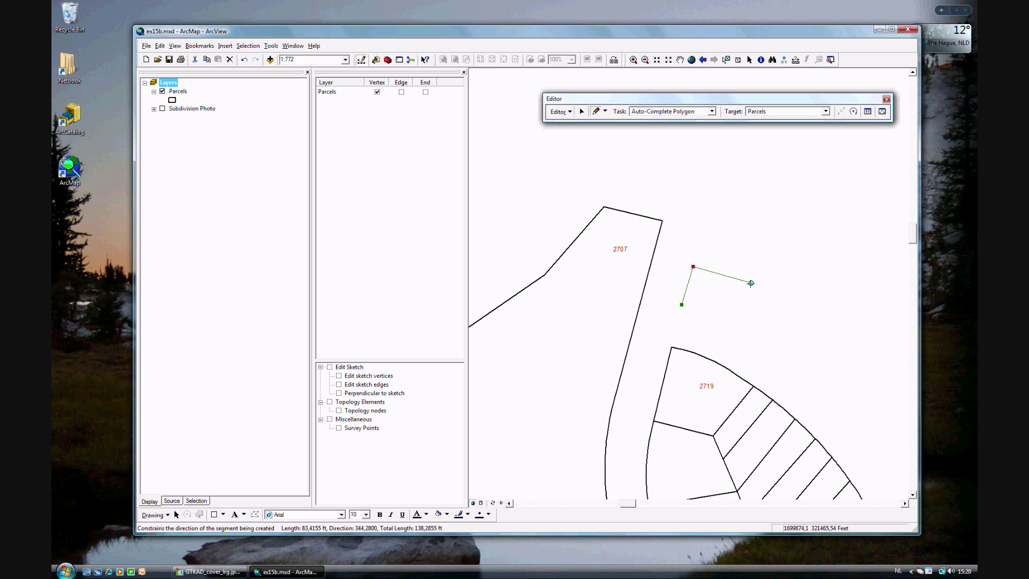
pyautogui.rightClick(751, 283)
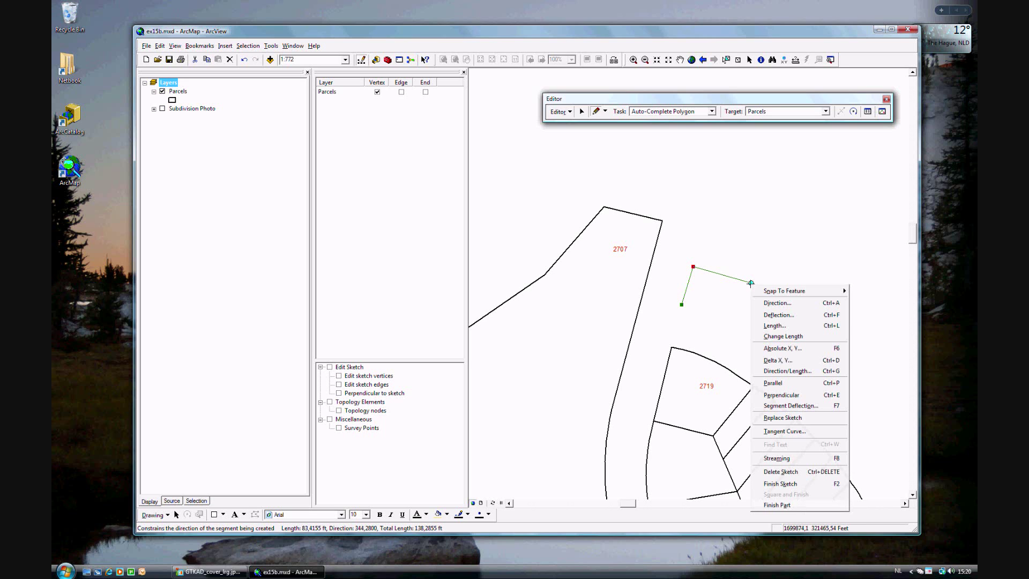
pyautogui.click(773, 326)
pyautogui.write('1')
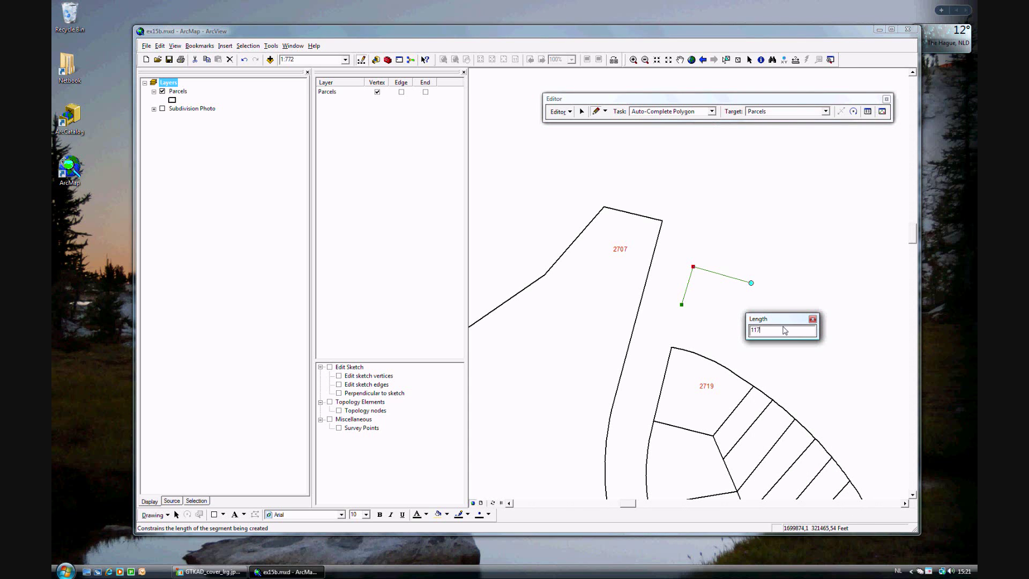
pyautogui.write('17')
pyautogui.press('Return')
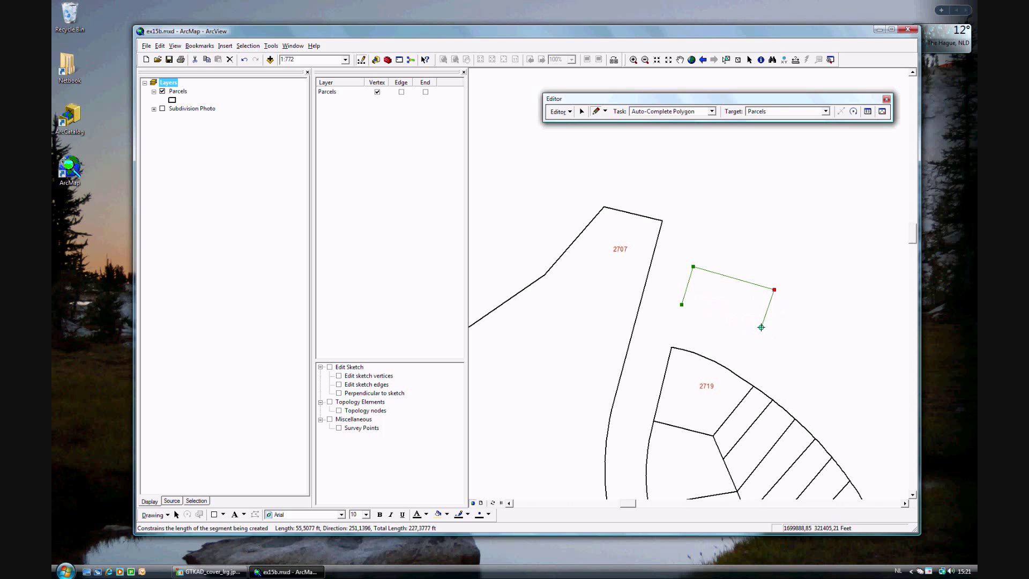
# Step: Square and finish the sketch into the new rectangular parcel beside parcel 2707
pyautogui.rightClick(765, 323)
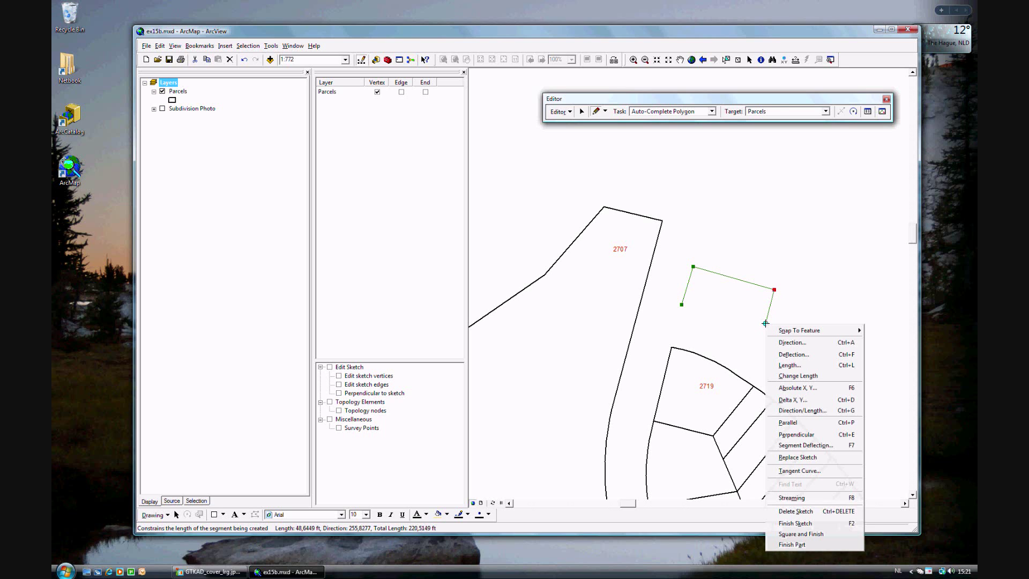
pyautogui.click(811, 536)
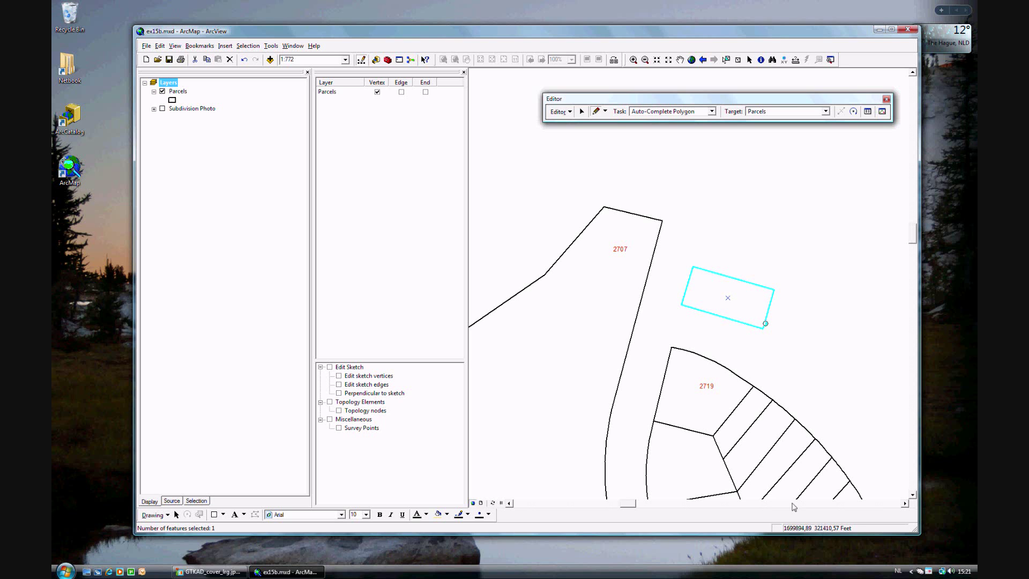
# Step: Turn the Subdivision Photo layer back on and close the Editor toolbar
pyautogui.click(163, 109)
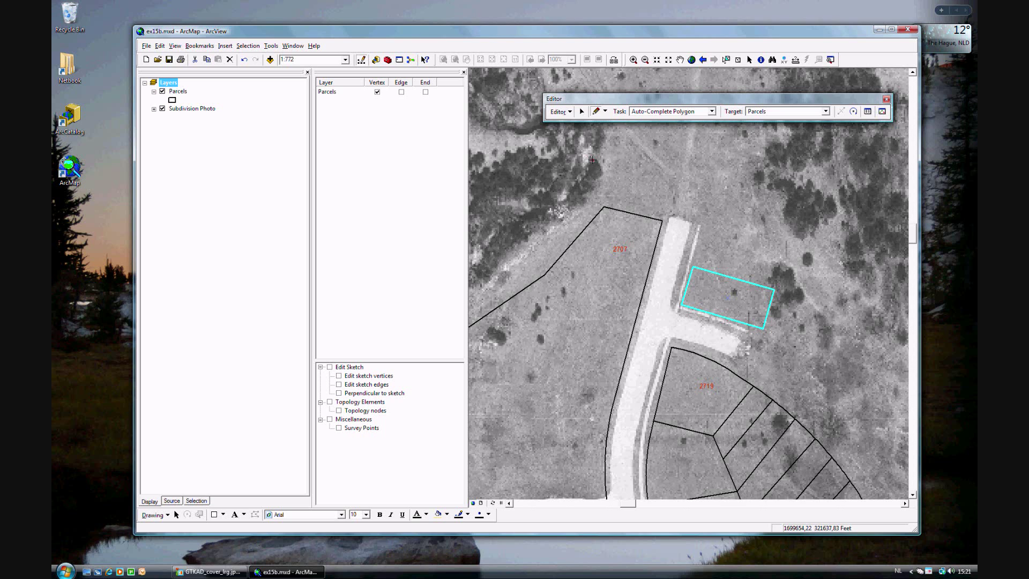
pyautogui.click(887, 100)
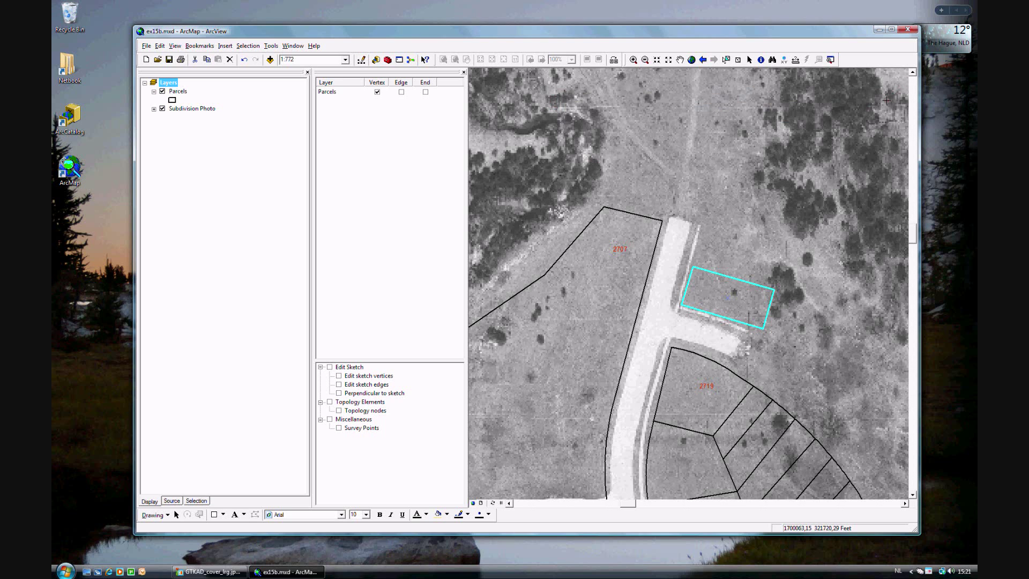